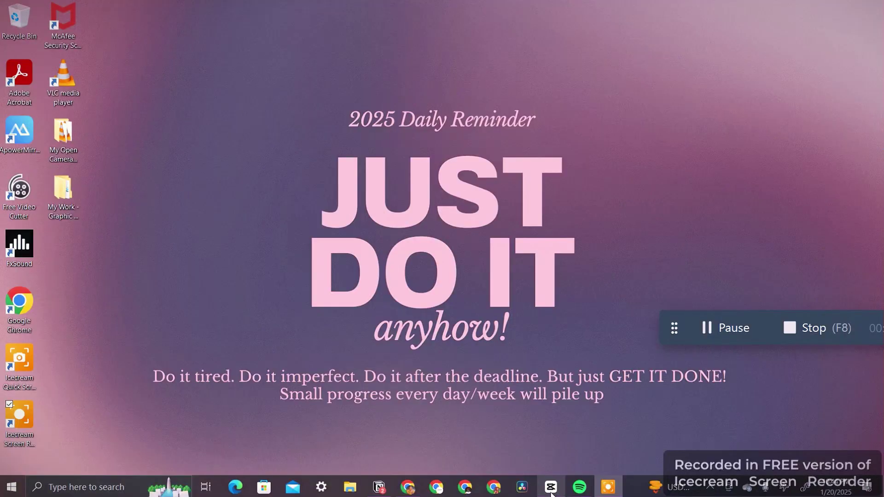
# Bring up the CapCut home window listing the five existing projects
pyautogui.click(551, 488)
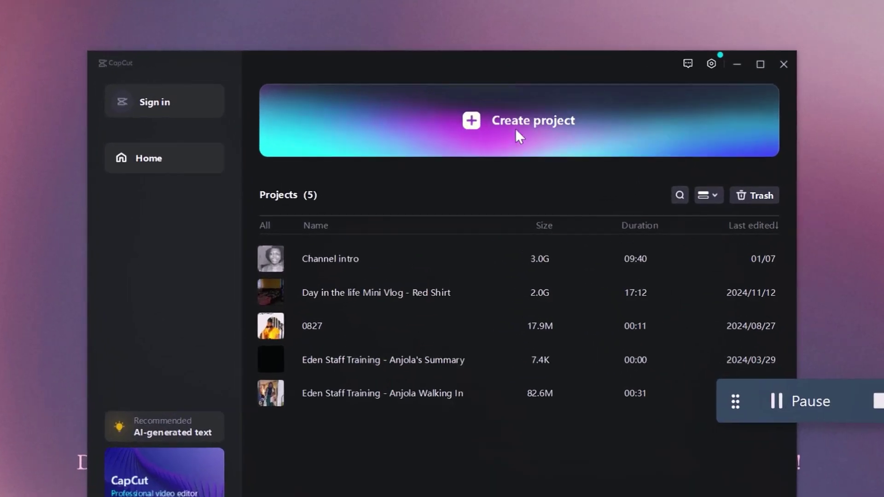
# Start a new empty project from the CapCut home screen
pyautogui.click(509, 117)
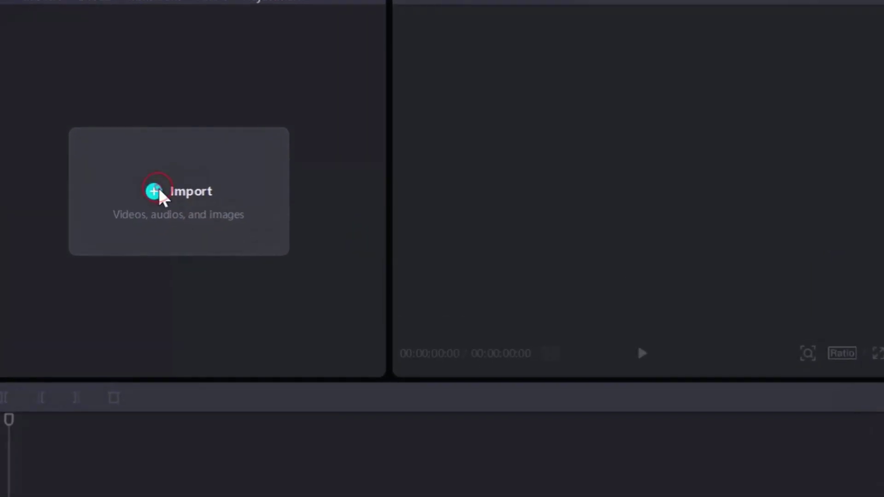
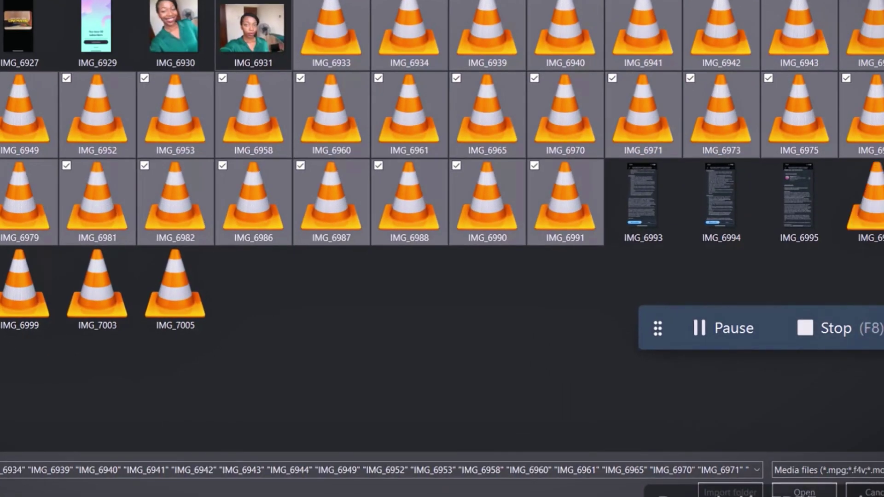
# Import the selected talking-head clips onto the timeline and trim the first clip to 22:01
pyautogui.press('Return')
pyautogui.moveTo(143, 55); pyautogui.dragTo(30, 395)
pyautogui.moveTo(116, 398)
pyautogui.mouseDown()
pyautogui.moveTo(76, 402)
pyautogui.moveTo(106, 402)
pyautogui.mouseUp()
pyautogui.click(88, 402)
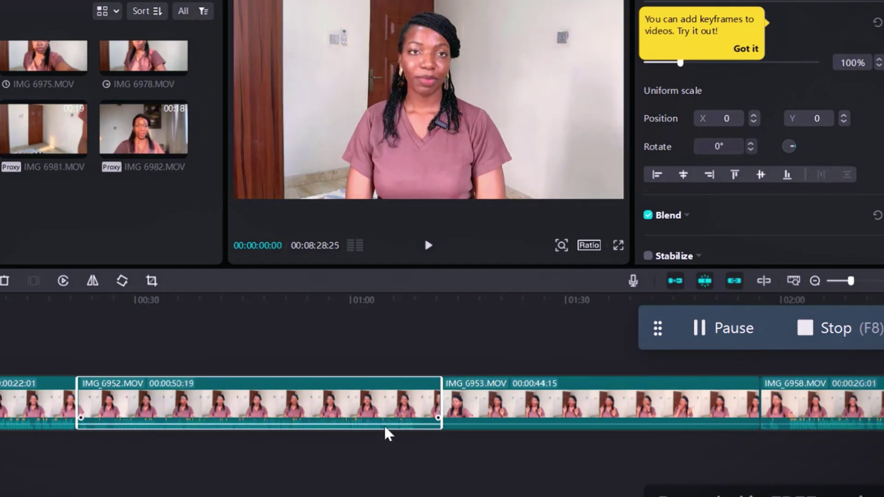
# Trim the end of IMG_6952, delete IMG_6953, and trim the IMG_6958 end and IMG_6960 start
pyautogui.moveTo(441, 392); pyautogui.dragTo(416, 394)
pyautogui.click(452, 406)
pyautogui.click(12, 286)
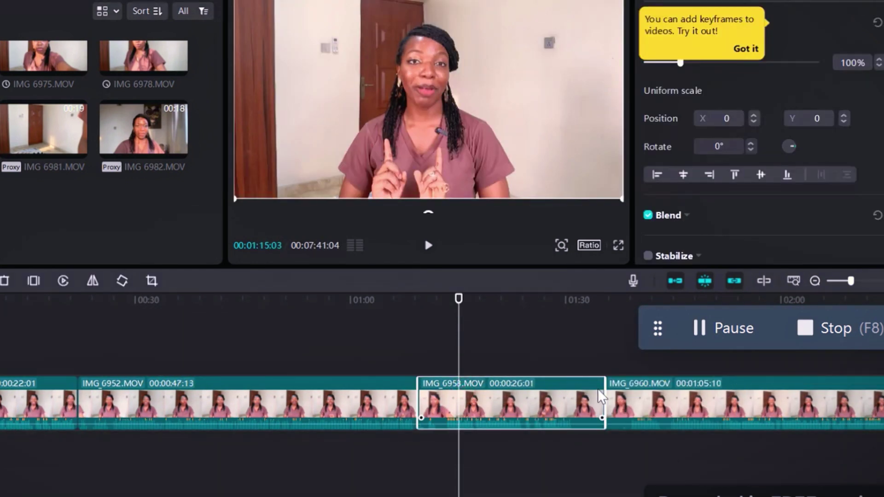
pyautogui.moveTo(600, 392); pyautogui.dragTo(573, 394)
pyautogui.moveTo(579, 396); pyautogui.dragTo(597, 398)
# Add an adjustment around 01:56 with slightly boosted Saturation and bring up Curves
pyautogui.moveTo(456, 351); pyautogui.dragTo(757, 377)
pyautogui.click(723, 329)
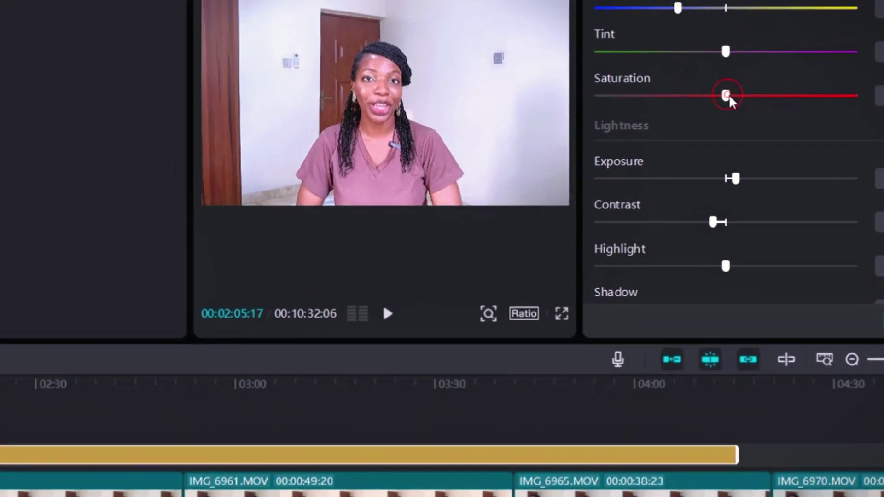
pyautogui.moveTo(727, 95); pyautogui.dragTo(739, 101)
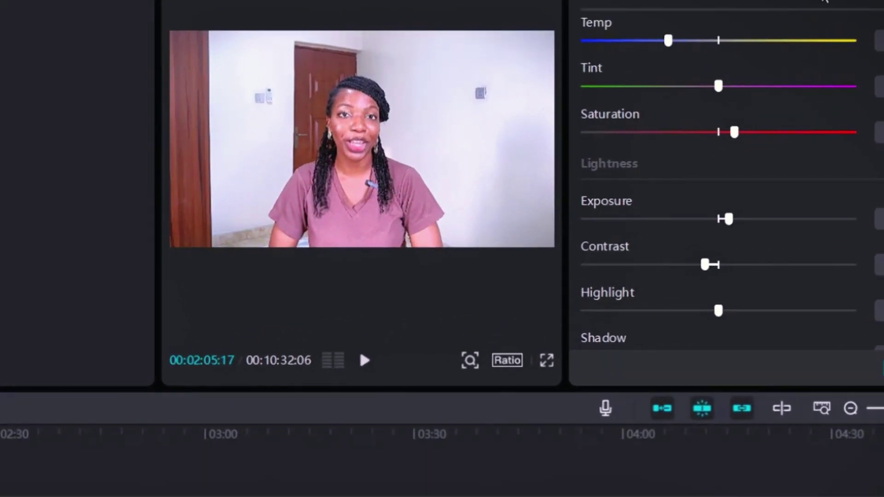
pyautogui.click(824, 1)
pyautogui.scroll(-5, 732, 208)
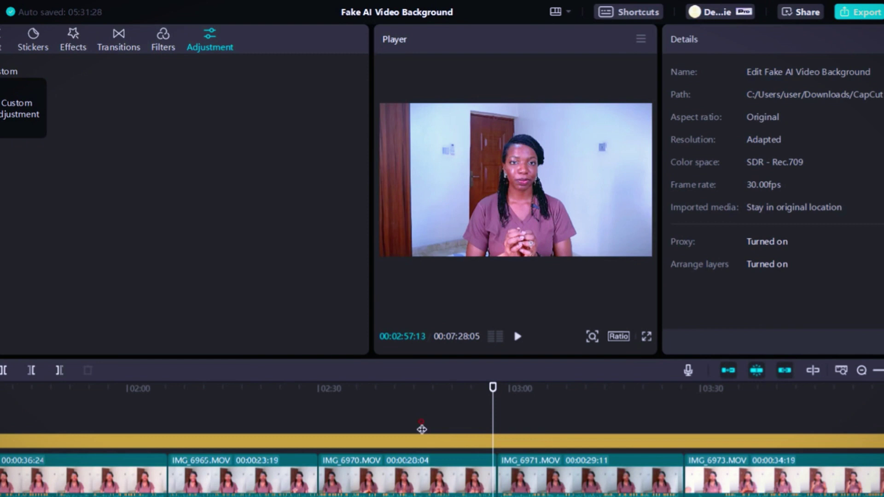
# Export the frame at about 2:48 as a 1080P PNG still image
pyautogui.click(422, 429)
pyautogui.moveTo(422, 430); pyautogui.dragTo(438, 428)
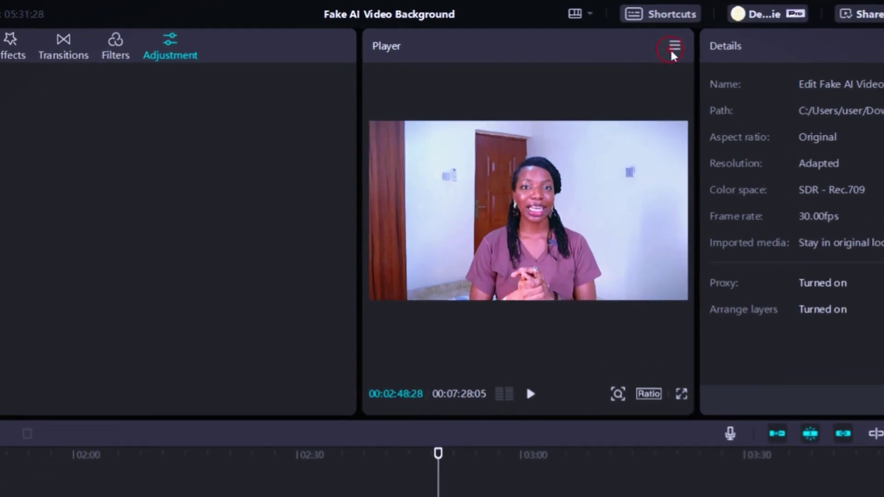
pyautogui.click(641, 40)
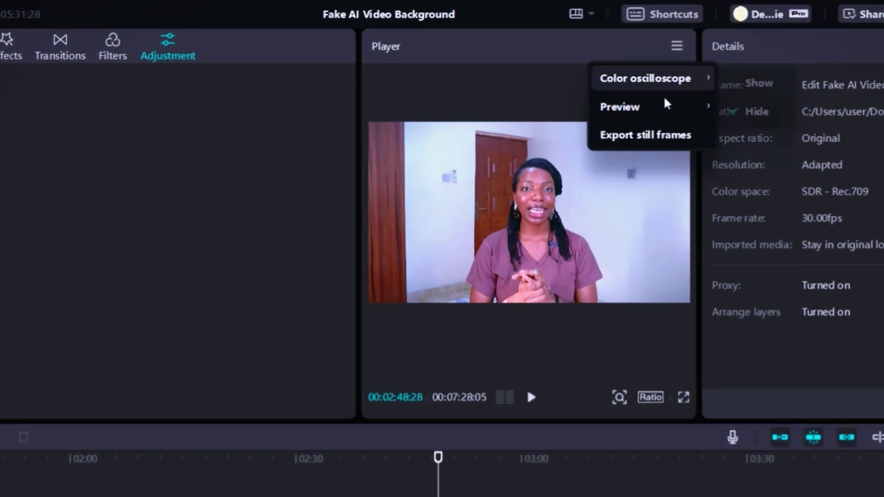
pyautogui.click(635, 139)
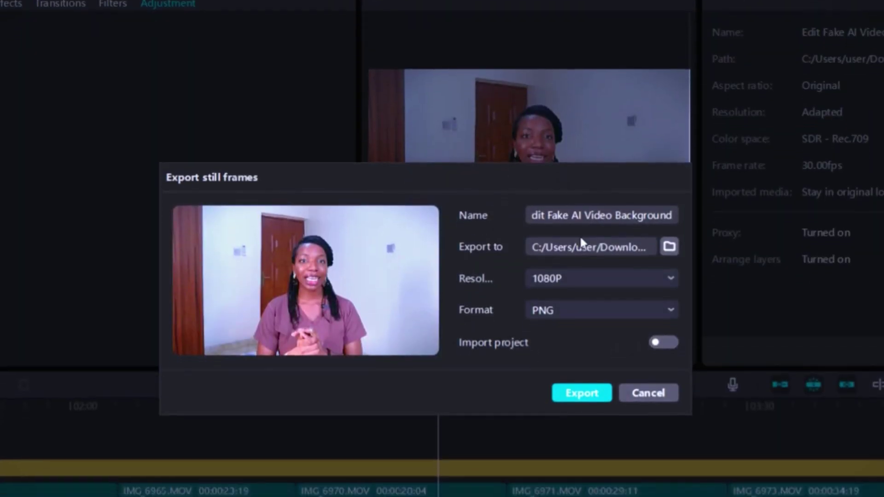
pyautogui.click(581, 388)
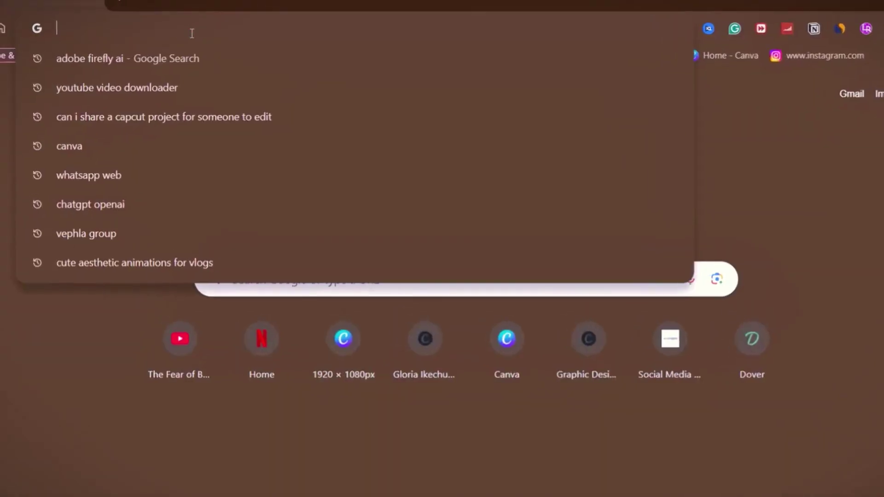
# Enter firefly.adobe.com in the address bar, fixing the typo, and load it
pyautogui.write('fir')
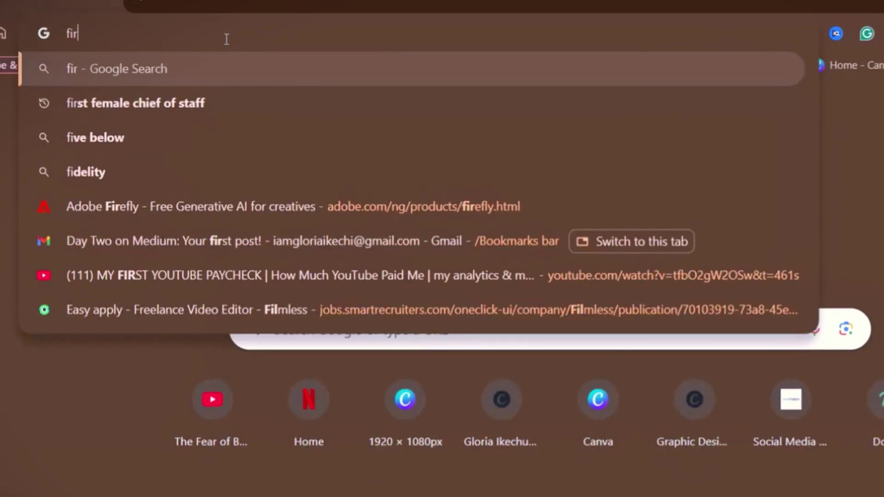
pyautogui.write('efly')
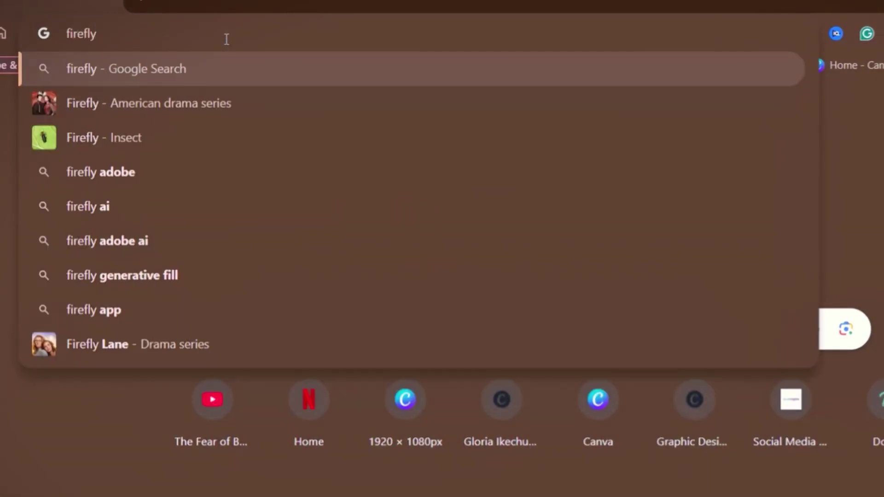
pyautogui.write('.adober')
pyautogui.press('BackSpace')
pyautogui.write('.com')
pyautogui.press('Return')
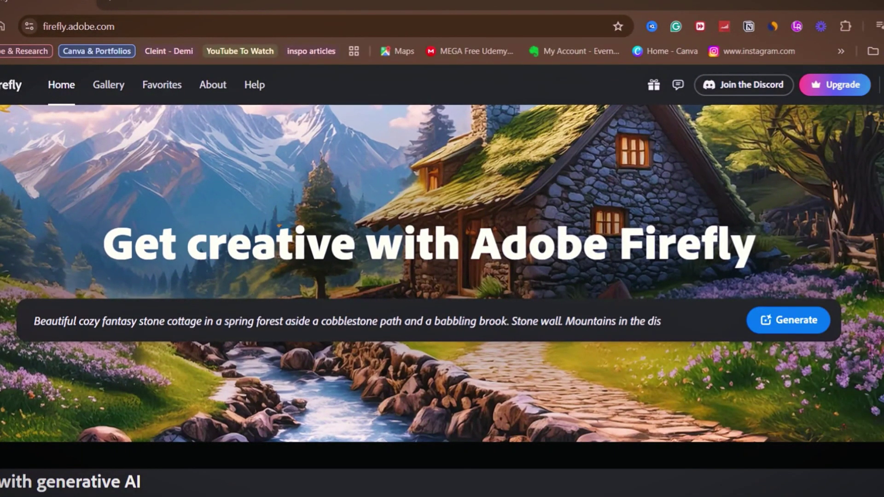
# Start a Generative fill project from the Firefly home page
pyautogui.scroll(-14, 261, 279)
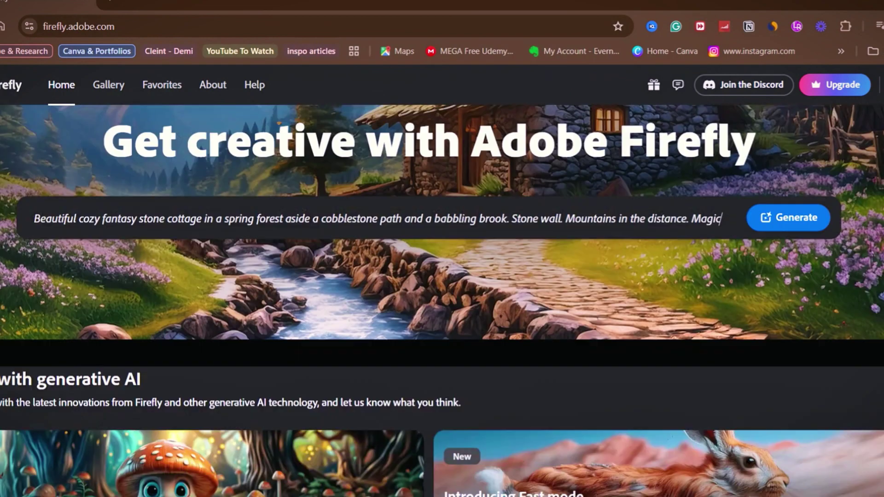
pyautogui.scroll(2, 261, 280)
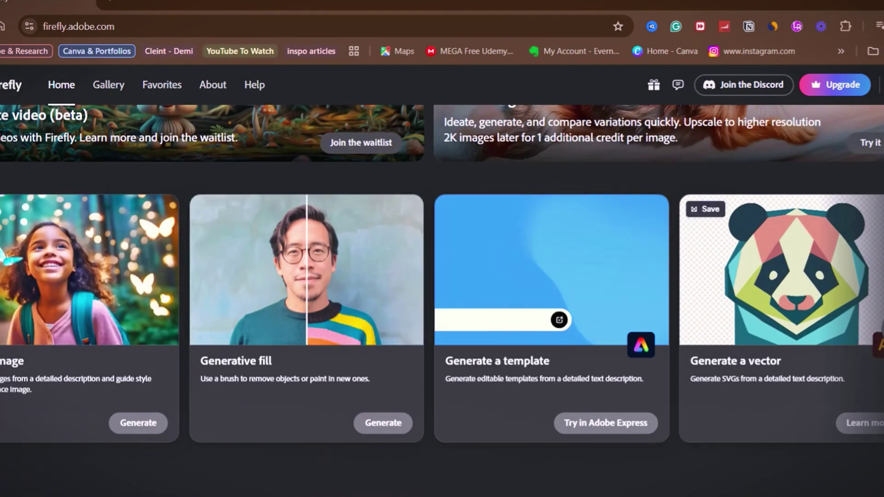
pyautogui.hscroll(5, 689, 275)
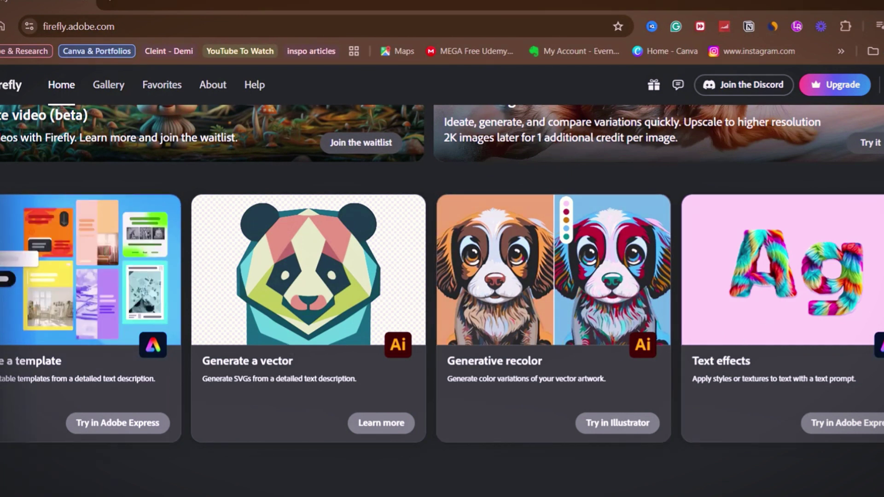
pyautogui.hscroll(-5, 227, 397)
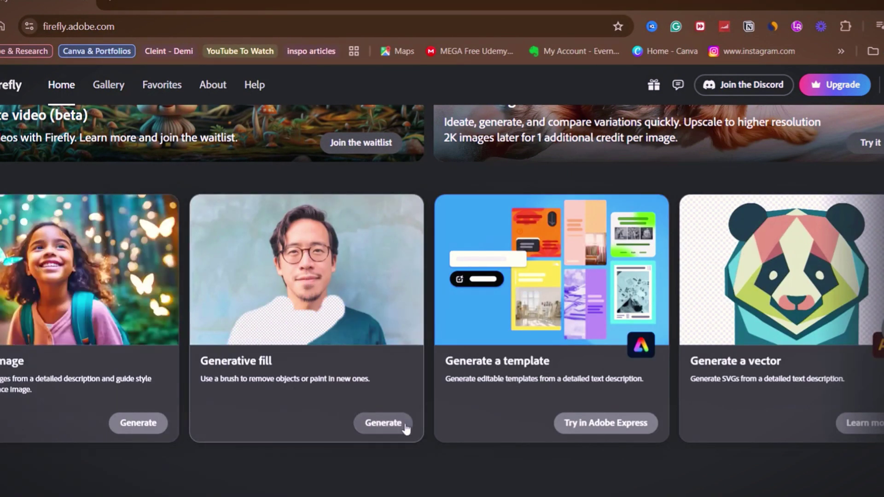
pyautogui.click(391, 423)
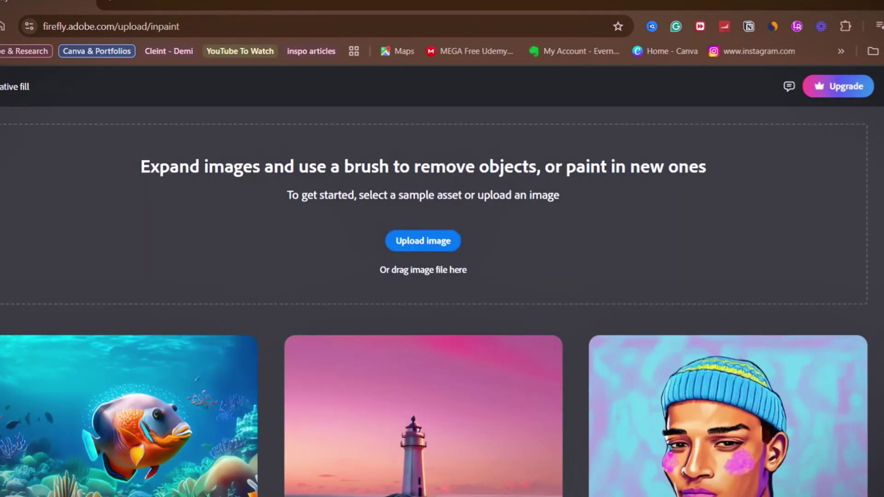
# Upload the Edit Fake AI Video Background still into the Generative fill editor
pyautogui.scroll(-3, 532, 181)
pyautogui.scroll(2, 533, 182)
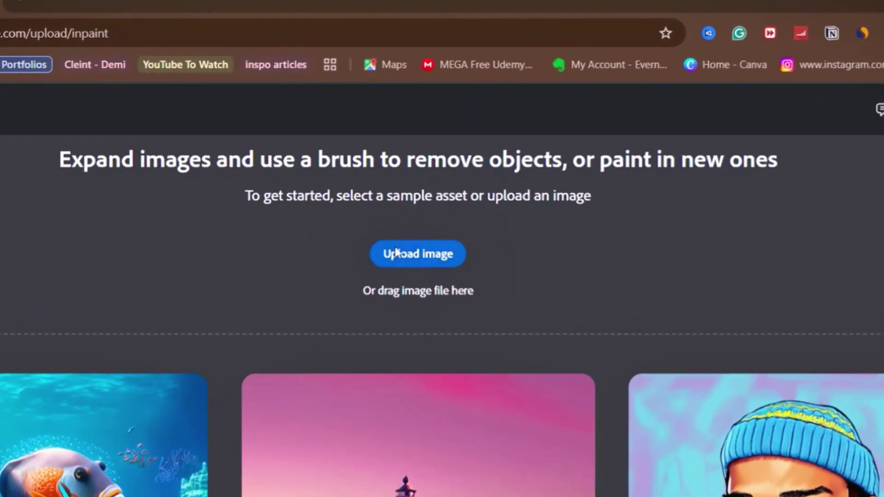
pyautogui.click(419, 258)
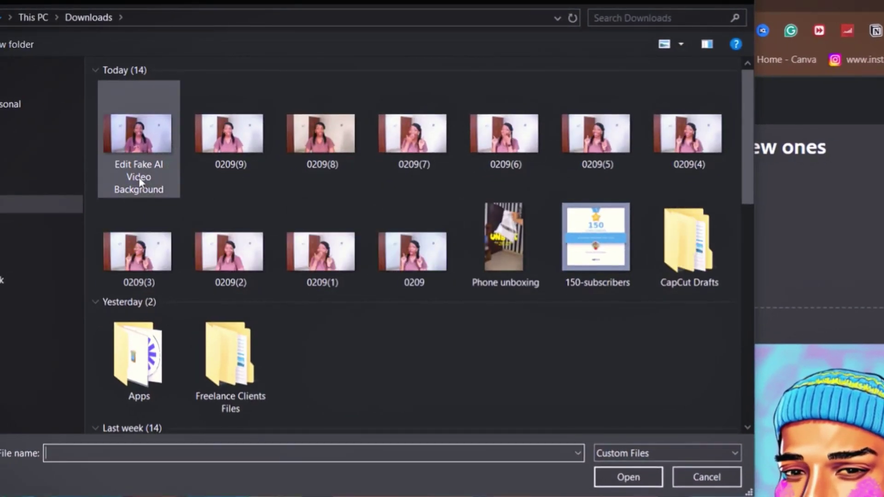
pyautogui.click(167, 132)
pyautogui.click(627, 477)
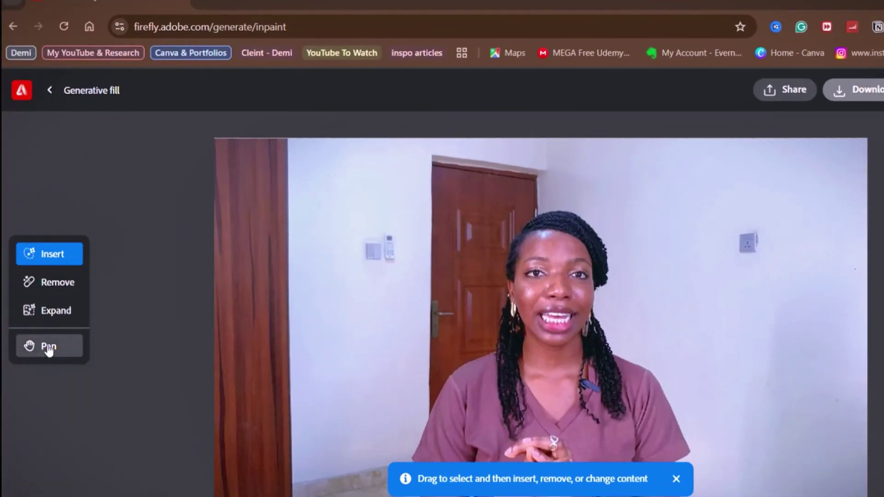
pyautogui.click(49, 348)
# Paint the mask over the background at the top and both sides, then subtract it from her face
pyautogui.moveTo(402, 380); pyautogui.dragTo(419, 377)
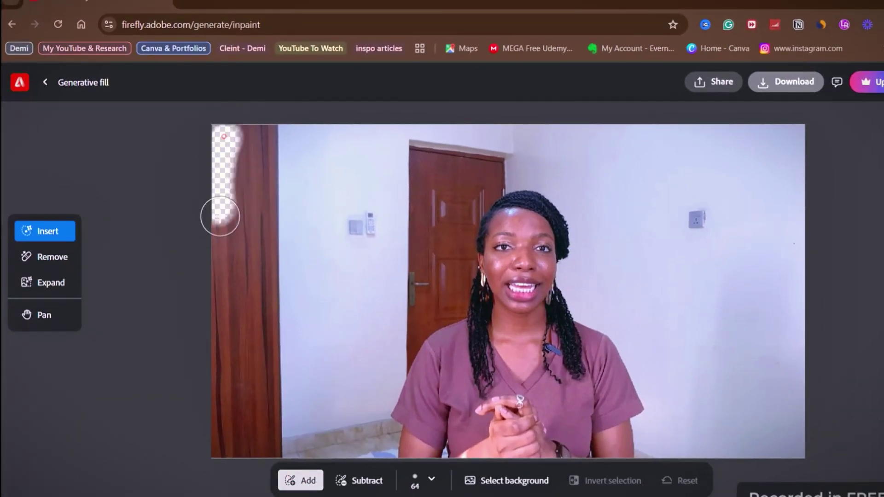
pyautogui.moveTo(237, 218)
pyautogui.mouseDown()
pyautogui.moveTo(303, 226)
pyautogui.moveTo(317, 112)
pyautogui.moveTo(289, 132)
pyautogui.moveTo(263, 221)
pyautogui.moveTo(228, 285)
pyautogui.moveTo(231, 243)
pyautogui.moveTo(254, 363)
pyautogui.mouseUp()
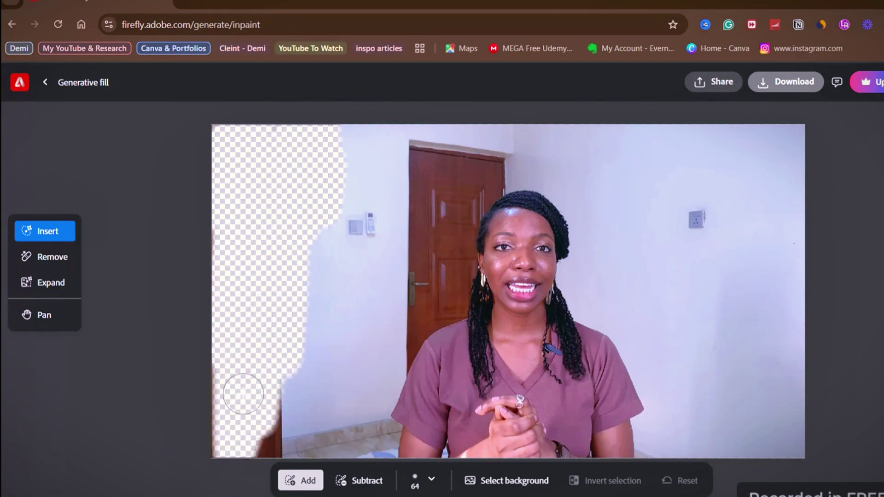
pyautogui.moveTo(320, 192); pyautogui.dragTo(702, 194)
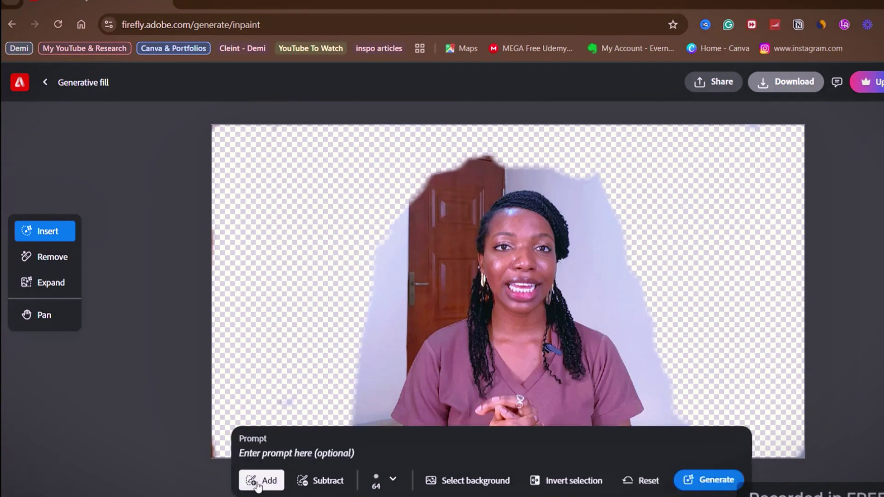
pyautogui.moveTo(486, 326)
pyautogui.mouseDown()
pyautogui.moveTo(553, 242)
pyautogui.moveTo(475, 295)
pyautogui.mouseUp()
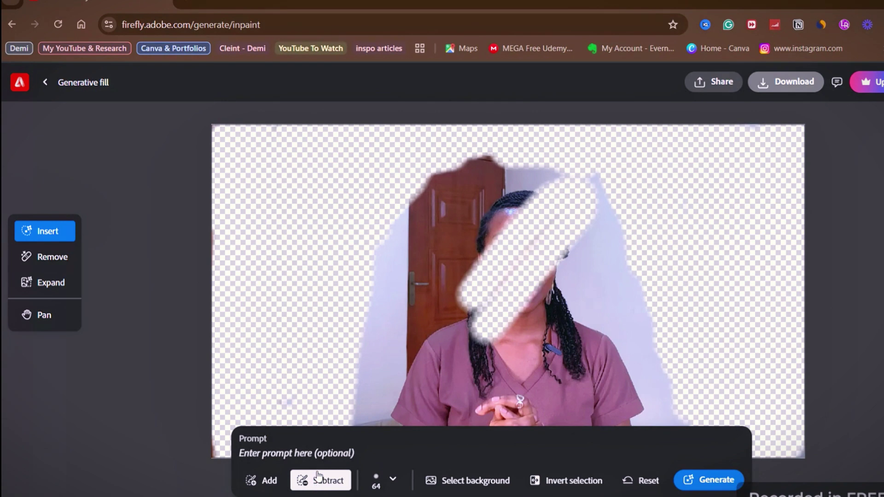
pyautogui.moveTo(475, 298); pyautogui.dragTo(480, 286)
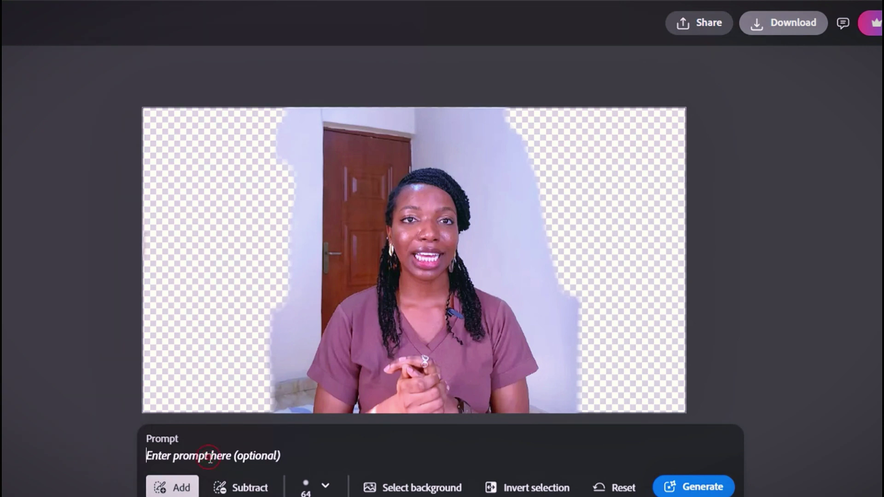
# Paste the plant, lamp and bookshelf prompt, generate, compare variations and download one
pyautogui.click(210, 458)
pyautogui.hotkey('ctrl', 'v')
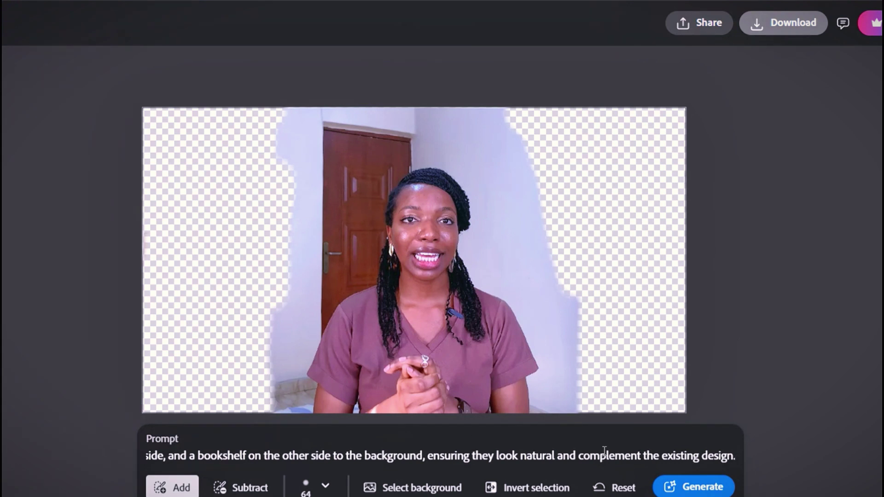
pyautogui.press('Return')
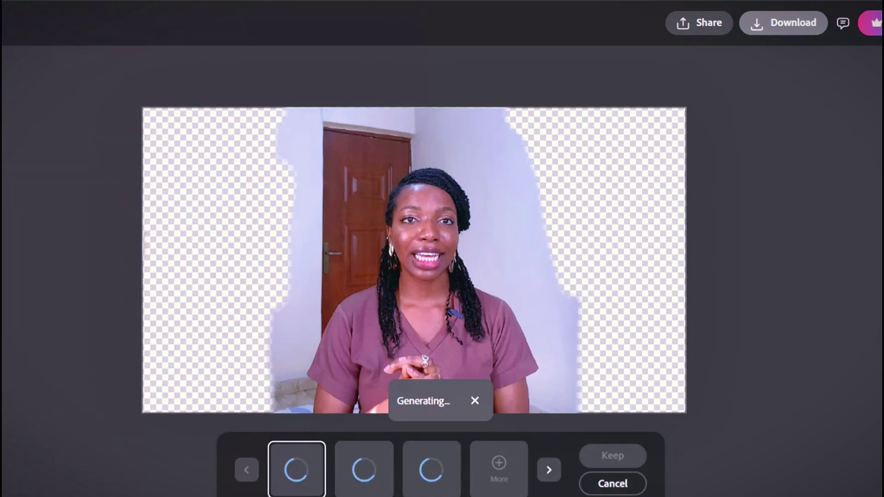
pyautogui.click(373, 477)
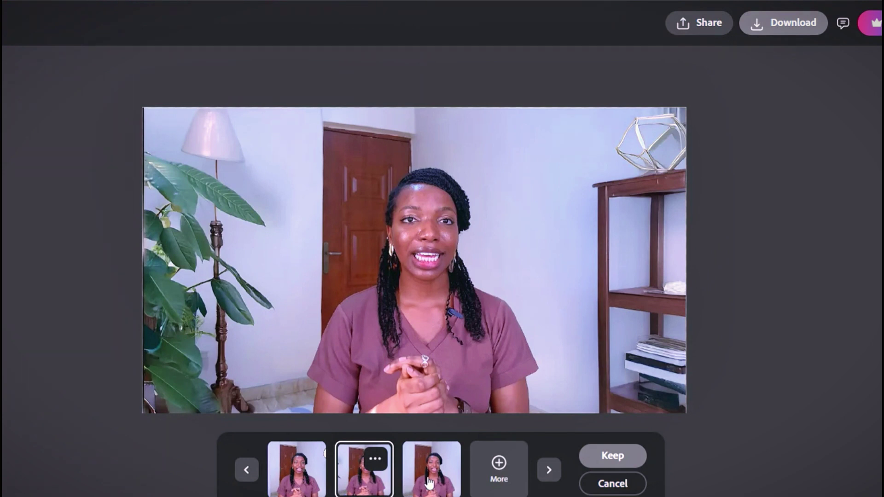
pyautogui.click(430, 484)
pyautogui.click(371, 474)
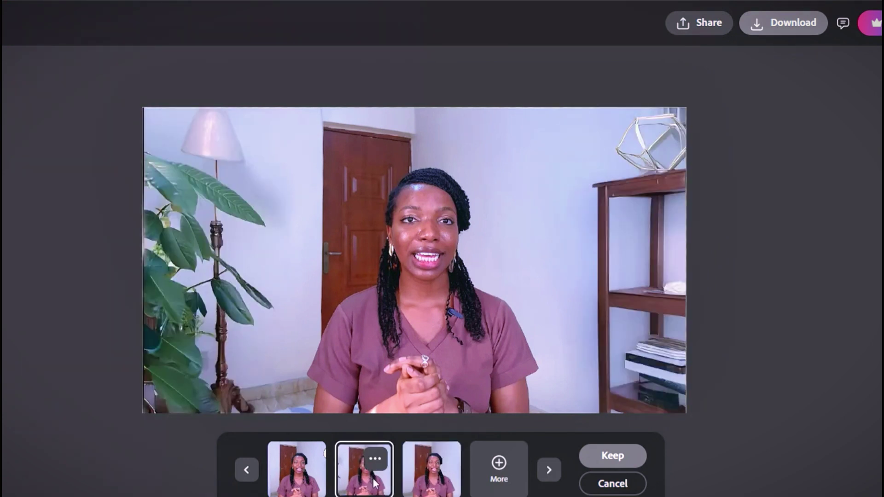
pyautogui.click(788, 24)
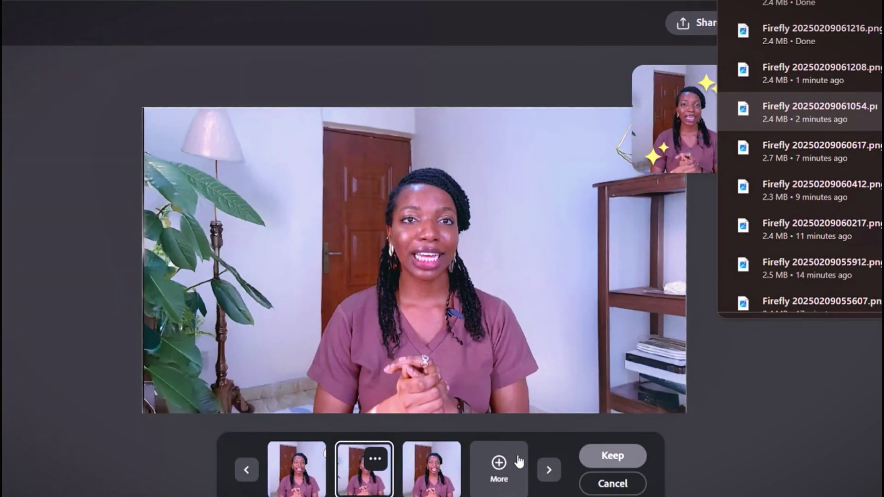
# Generate more variations and regenerate the background as a potted plant below a framed picture
pyautogui.click(519, 461)
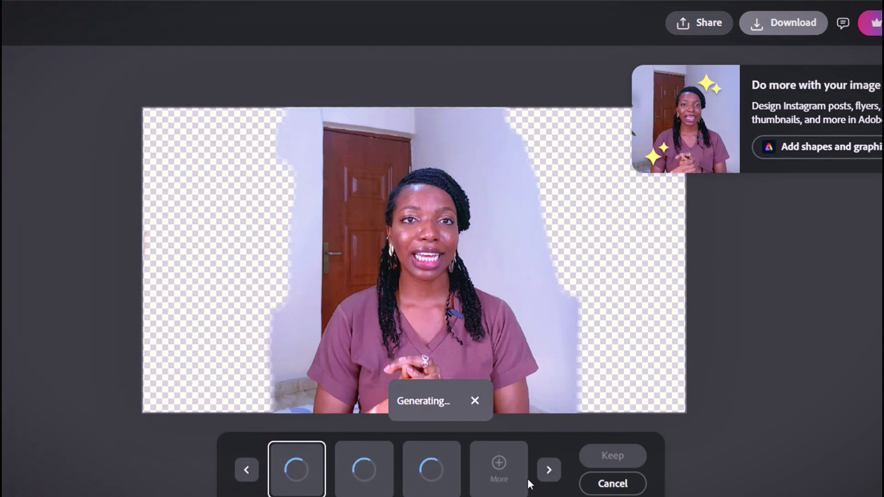
pyautogui.click(549, 469)
pyautogui.click(549, 470)
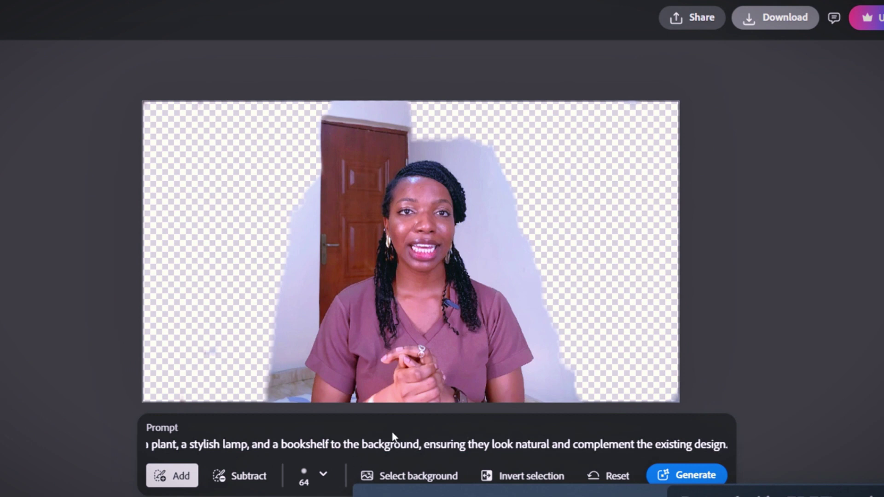
pyautogui.click(675, 477)
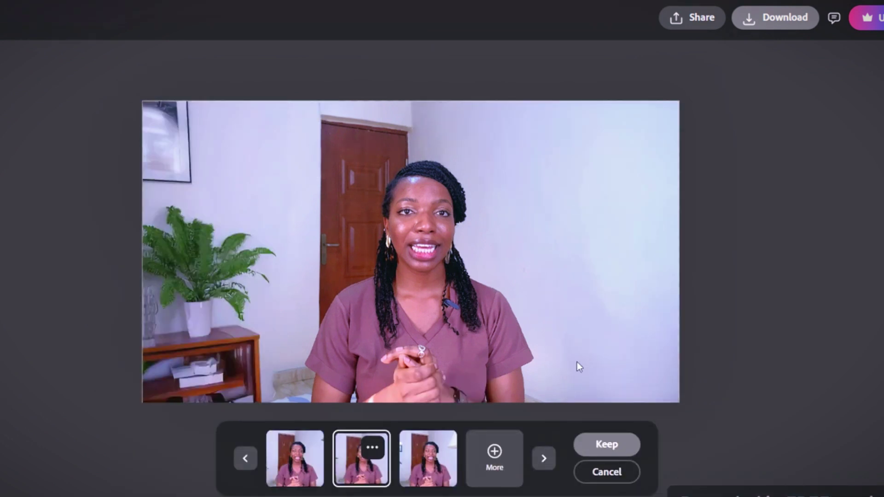
# Keep the plant variation, mask the right wall, and generate a realistic-looking bookshelf fill
pyautogui.click(606, 444)
pyautogui.moveTo(571, 120)
pyautogui.mouseDown()
pyautogui.moveTo(602, 113)
pyautogui.moveTo(573, 246)
pyautogui.moveTo(592, 385)
pyautogui.moveTo(657, 203)
pyautogui.moveTo(654, 368)
pyautogui.mouseUp()
pyautogui.write('Inset a bookshef')
pyautogui.press('Left')
pyautogui.write('l')
pyautogui.hotkey('ctrl', 'Left')
pyautogui.write('realistic looking ')
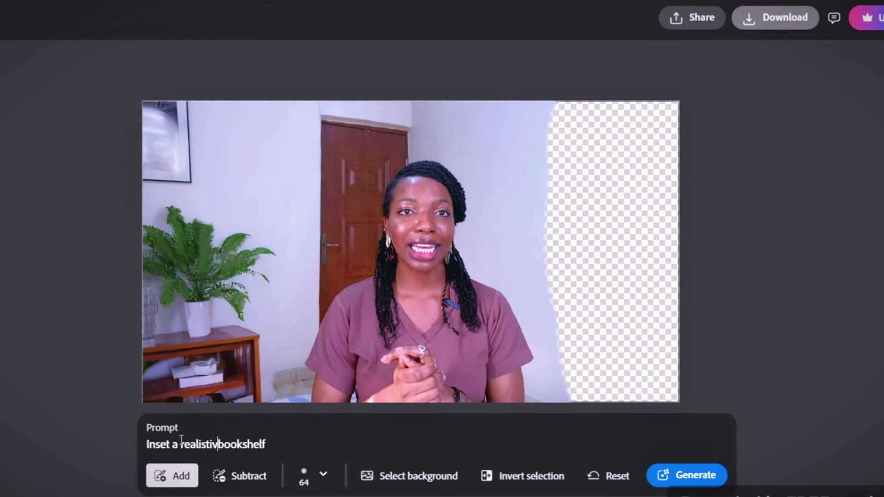
pyautogui.write('g bacground')
pyautogui.click(699, 475)
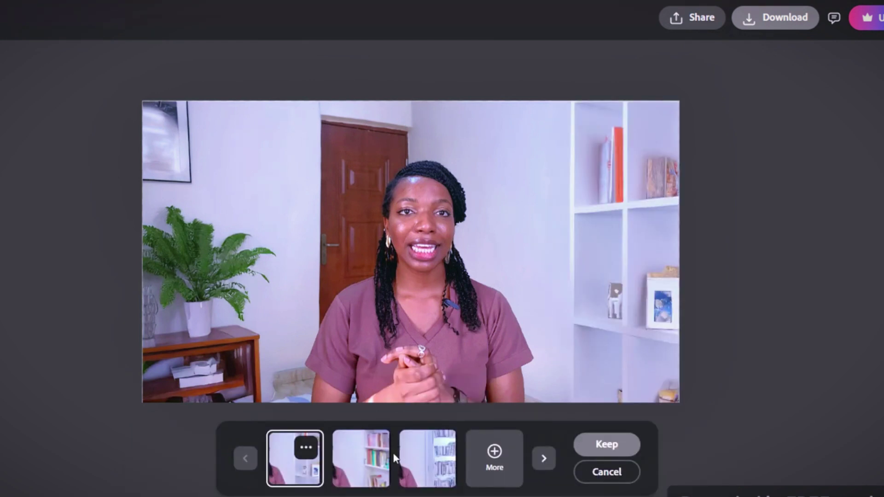
# Compare the bookshelf variations and download the colourful one
pyautogui.click(360, 456)
pyautogui.click(412, 463)
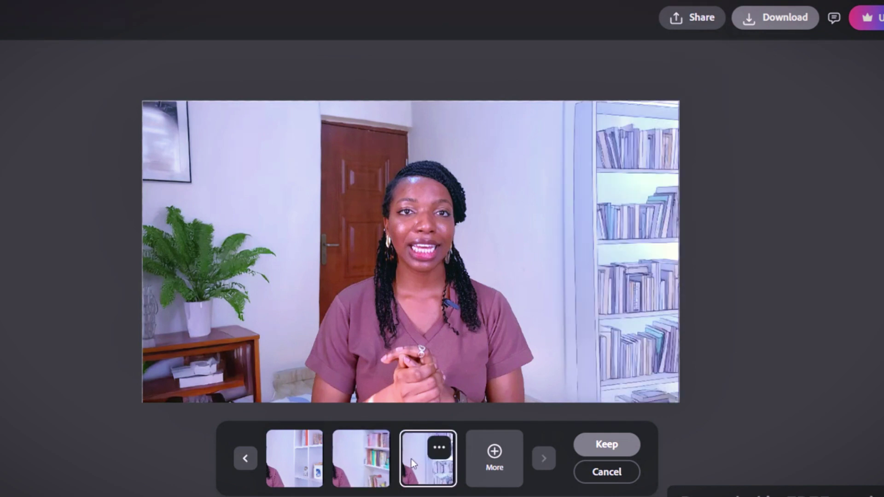
pyautogui.click(367, 465)
pyautogui.click(768, 21)
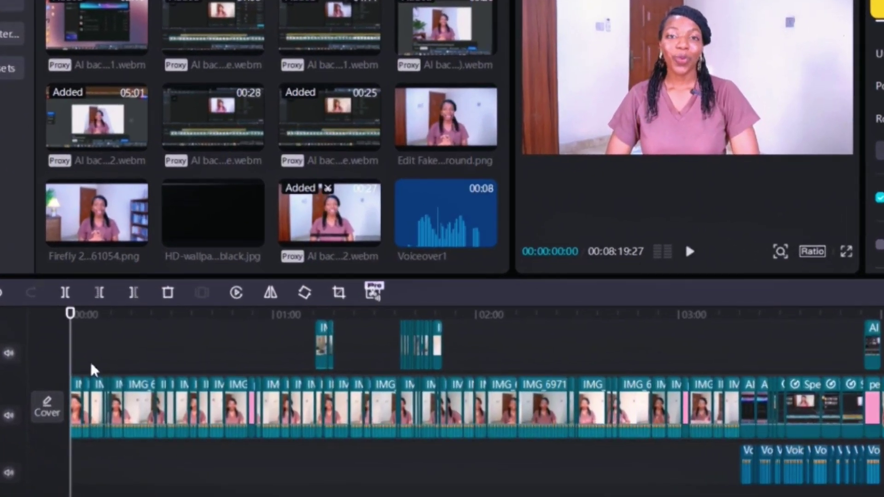
# Zoom the timeline out, select every clip, and combine them into one 09:12:02 compound clip
pyautogui.moveTo(90, 419); pyautogui.dragTo(145, 396)
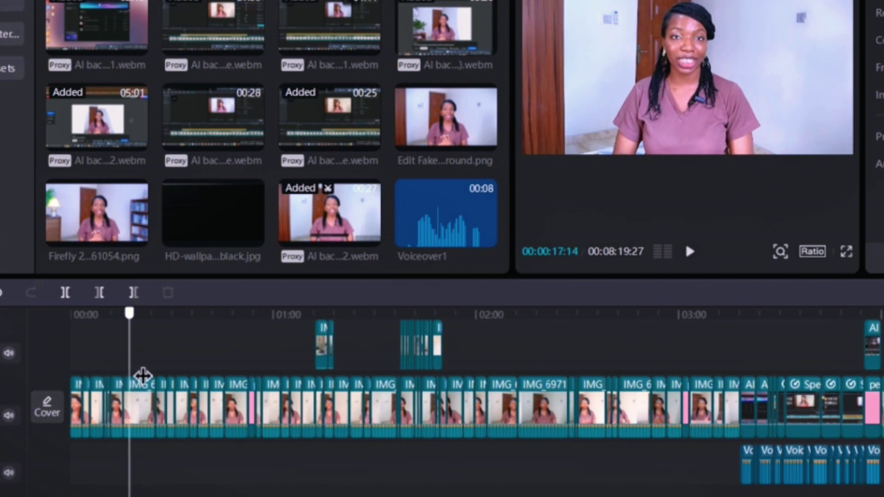
pyautogui.click(134, 405)
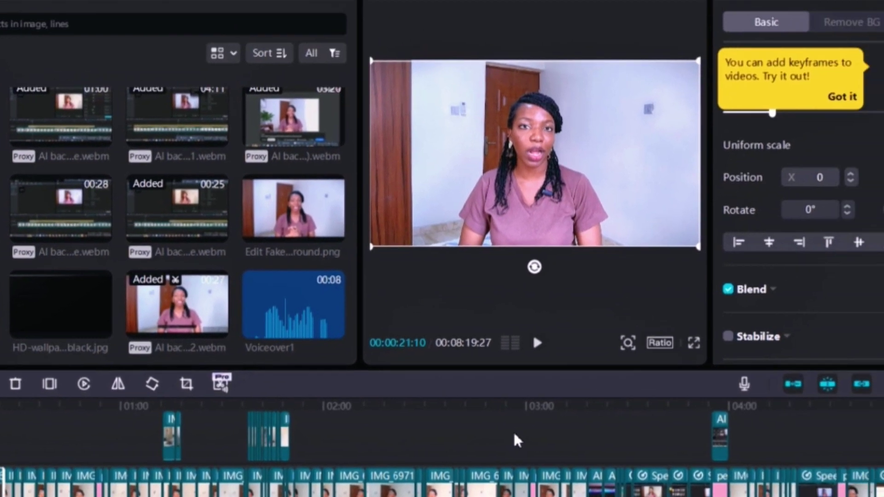
pyautogui.click(883, 292)
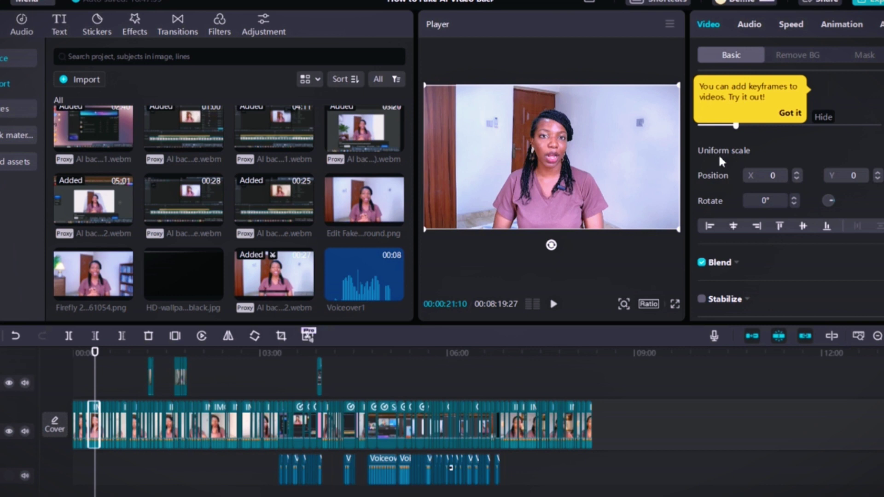
pyautogui.click(80, 489)
pyautogui.click(81, 423)
pyautogui.moveTo(78, 488); pyautogui.dragTo(188, 366)
pyautogui.moveTo(481, 374); pyautogui.dragTo(586, 386)
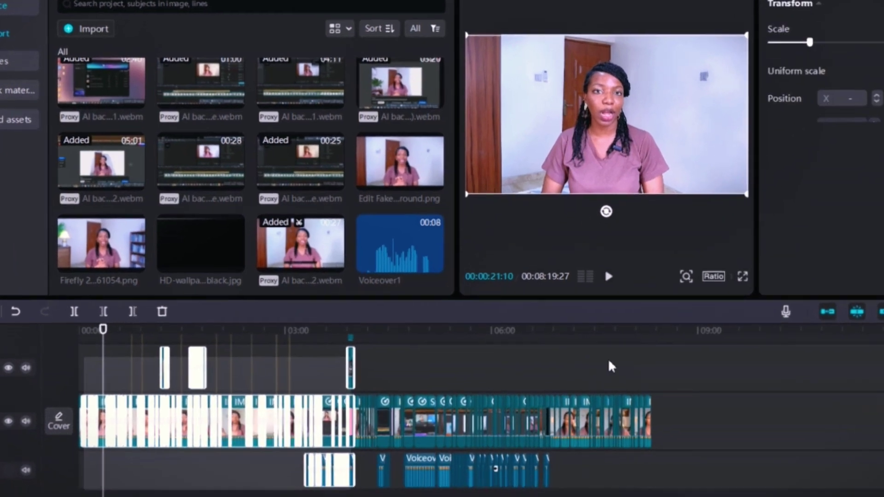
pyautogui.moveTo(695, 350); pyautogui.dragTo(695, 350)
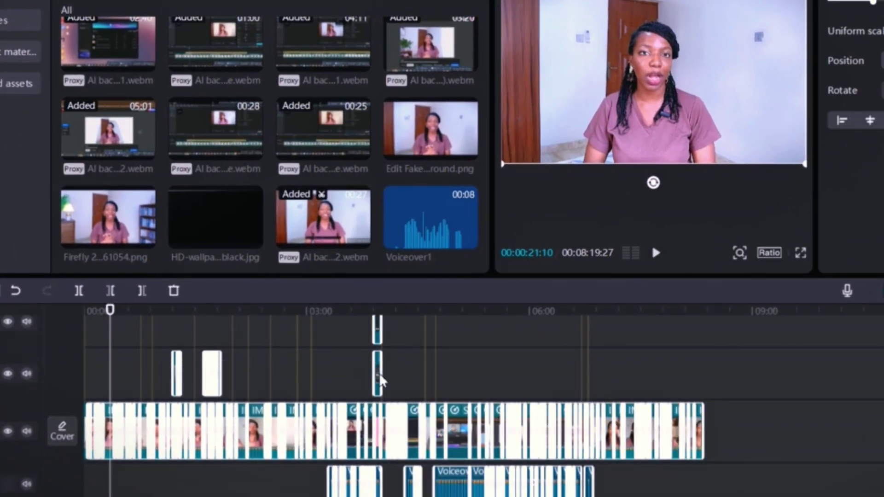
pyautogui.rightClick(381, 378)
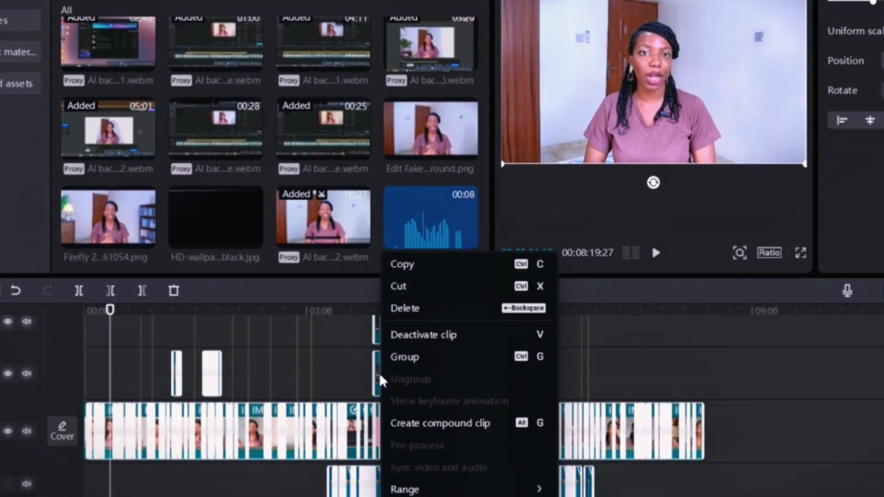
pyautogui.click(469, 424)
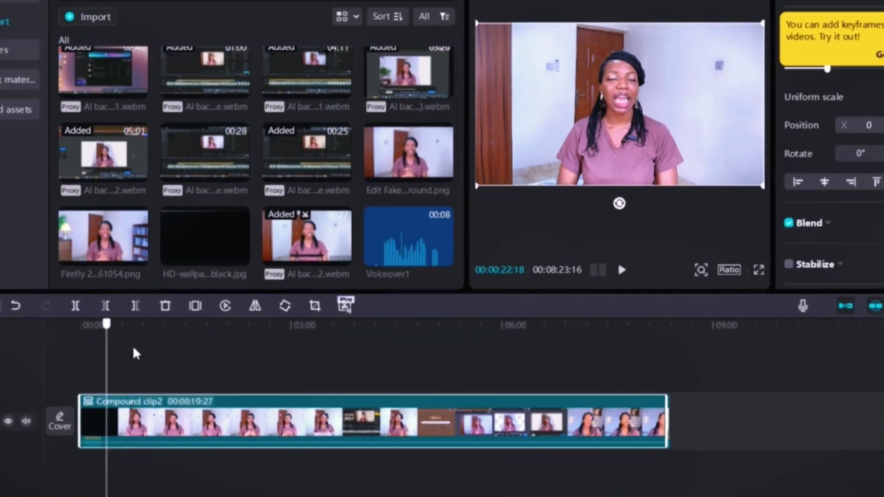
pyautogui.click(673, 363)
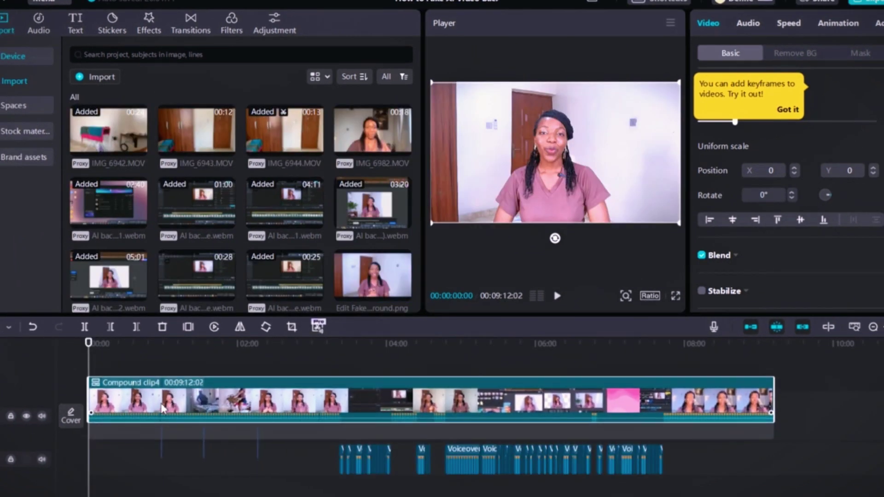
# Import the Firefly PNG and lay it full length at the timeline start
pyautogui.click(81, 77)
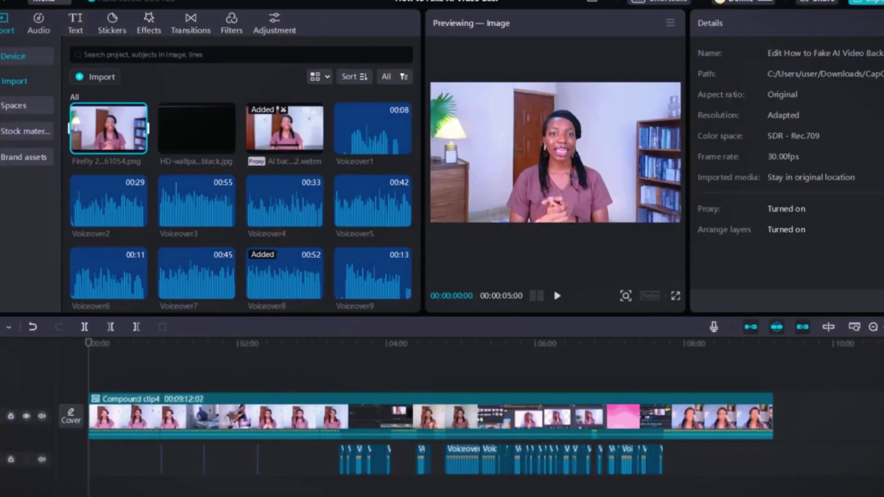
pyautogui.moveTo(124, 133); pyautogui.dragTo(801, 407)
pyautogui.hotkey('ctrl', 'z')
pyautogui.hotkey('ctrl', 'z')
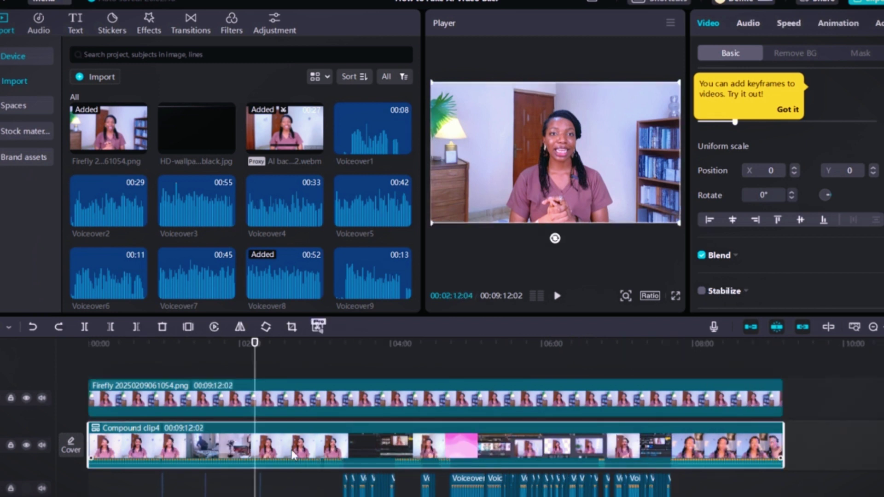
pyautogui.hotkey('ctrl', 'shift', 'z')
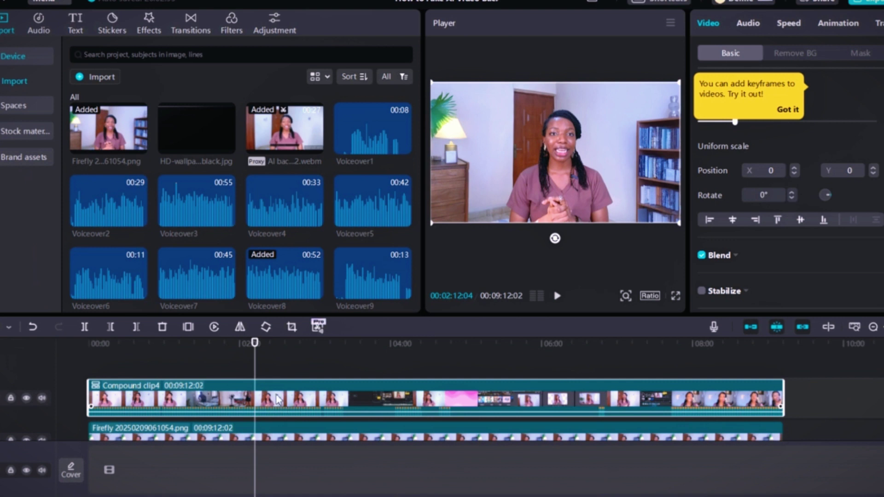
# Move the Firefly image onto the track beneath the compound clip
pyautogui.click(628, 433)
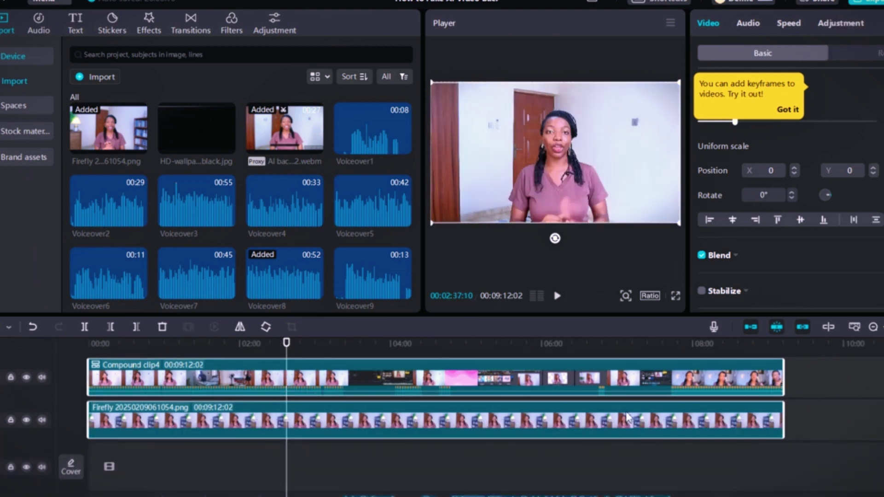
pyautogui.moveTo(628, 417); pyautogui.dragTo(622, 465)
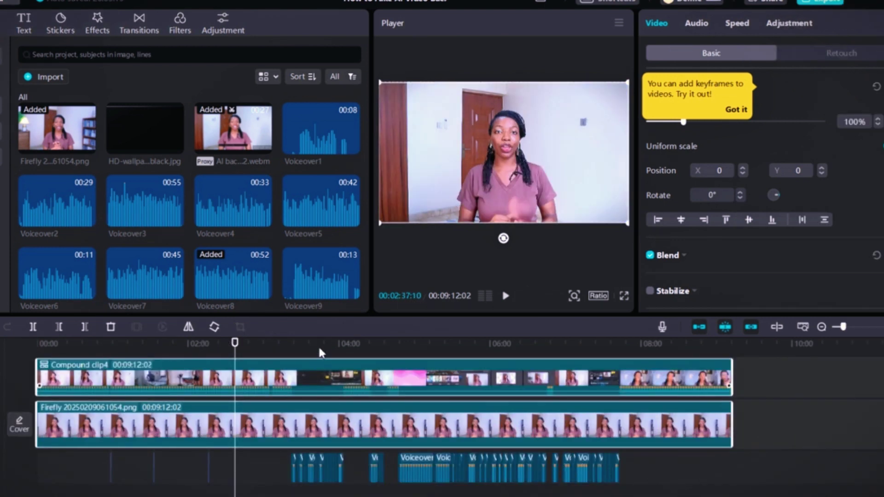
pyautogui.click(305, 350)
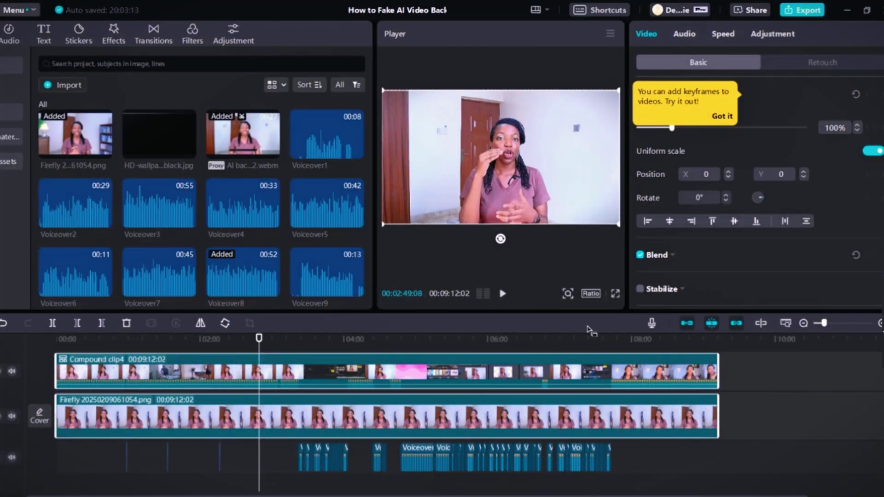
pyautogui.click(829, 324)
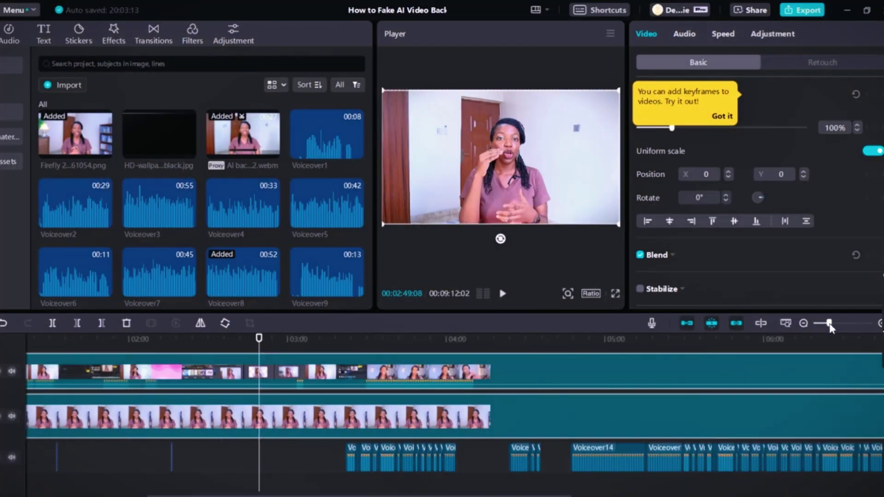
pyautogui.click(264, 422)
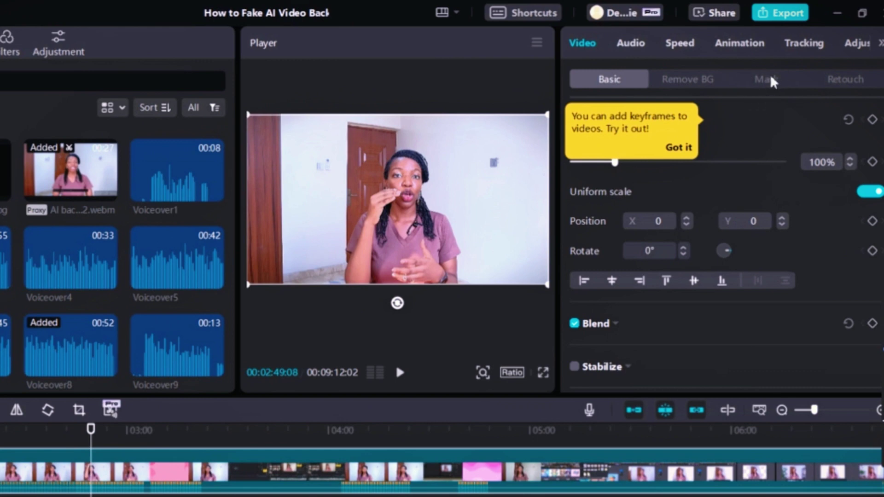
# Add a Rectangle mask to the compound clip, sized about 1079 by 1215 around the speaker, with light feathering
pyautogui.click(768, 79)
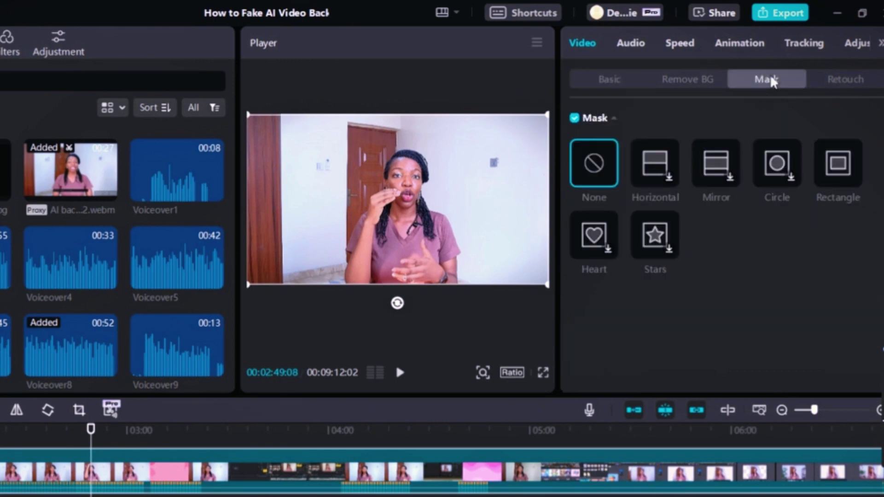
pyautogui.click(838, 163)
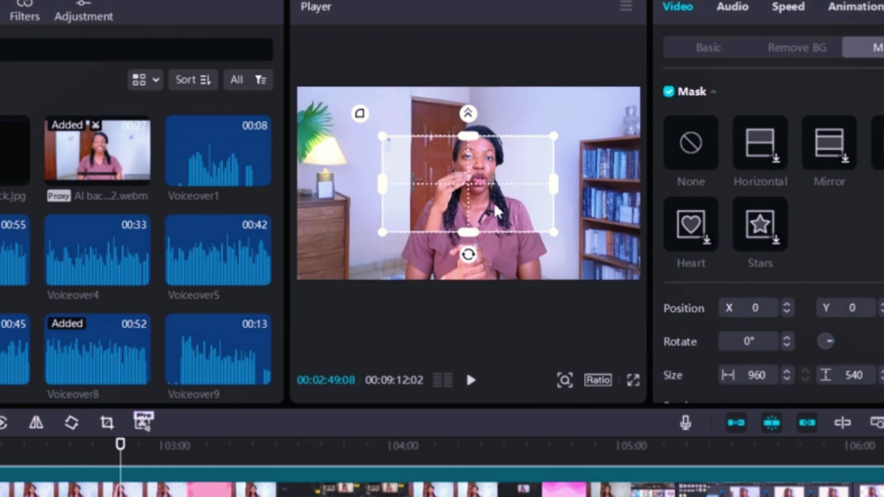
pyautogui.moveTo(479, 146); pyautogui.dragTo(484, 83)
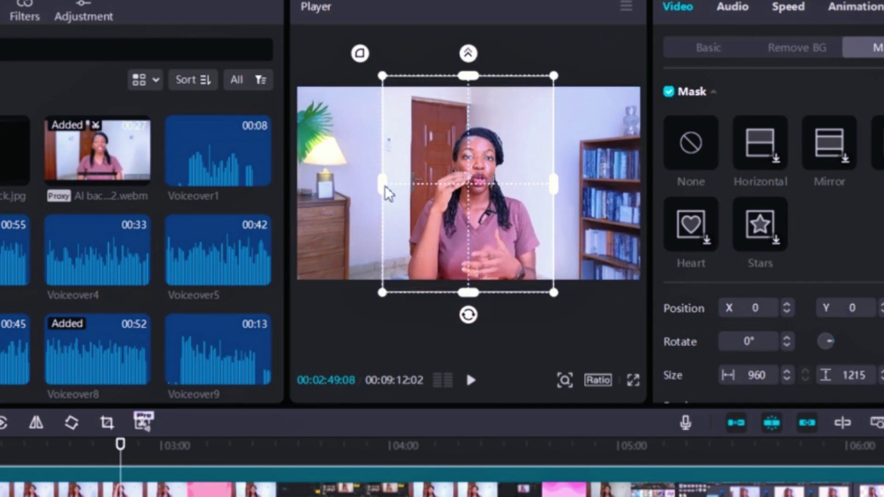
pyautogui.moveTo(385, 192); pyautogui.dragTo(369, 185)
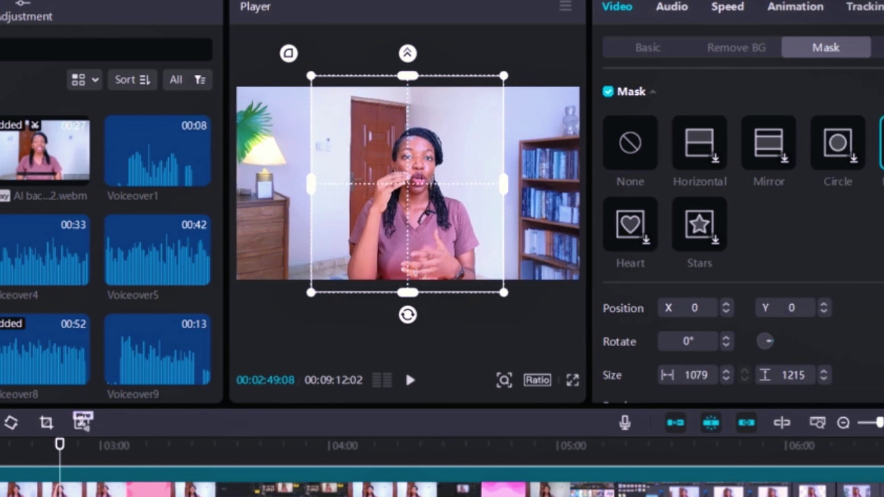
pyautogui.scroll(-3, 740, 288)
pyautogui.moveTo(644, 328); pyautogui.dragTo(626, 330)
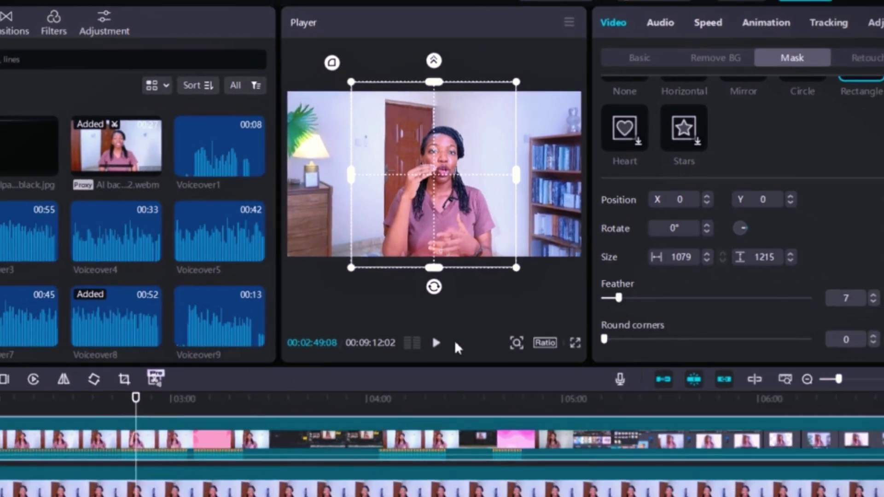
# Deselect the clip and play the masked result back from around 2:37
pyautogui.click(166, 466)
pyautogui.moveTo(256, 393); pyautogui.dragTo(118, 394)
pyautogui.press('space')
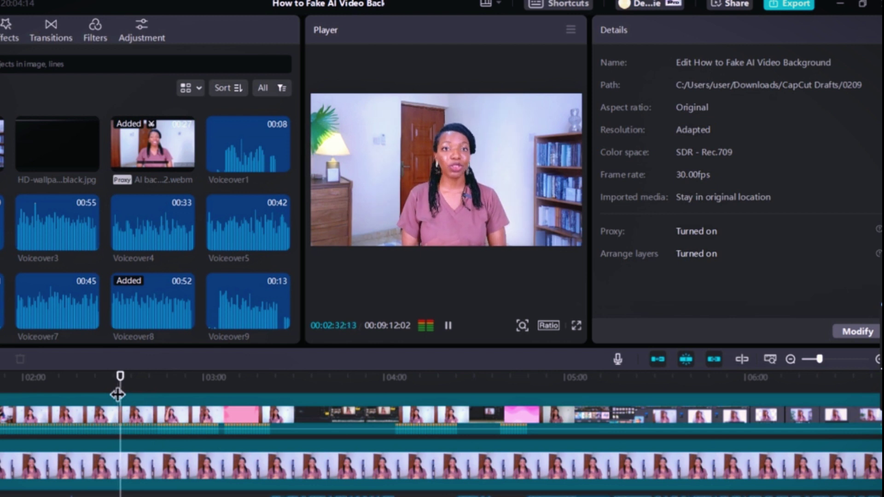